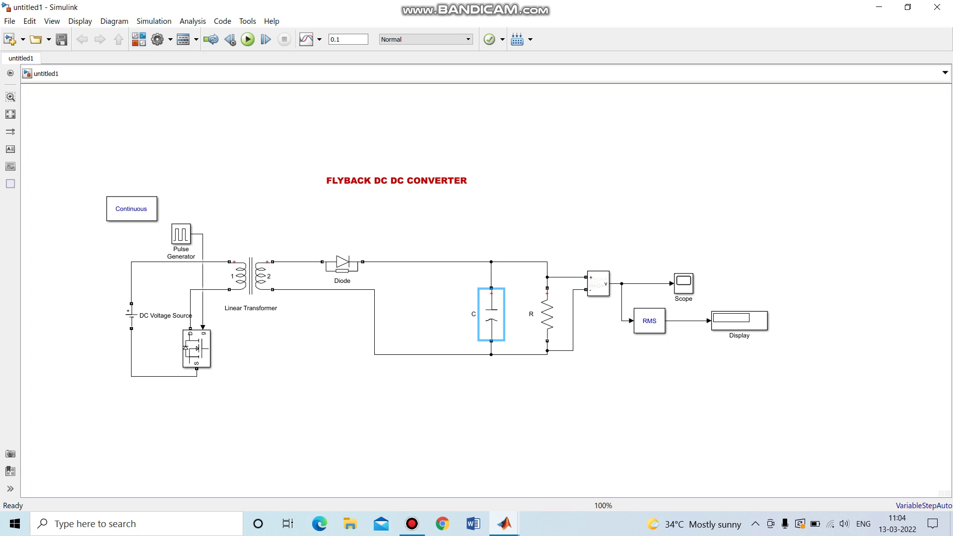
- Search the Simulink block library for "pulse generator"
left_click(139, 39)
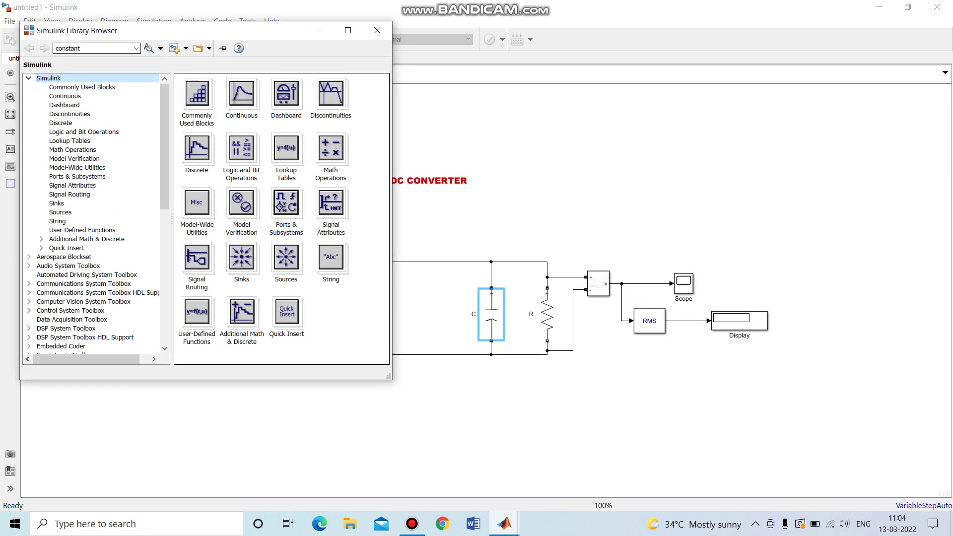
left_click(136, 48)
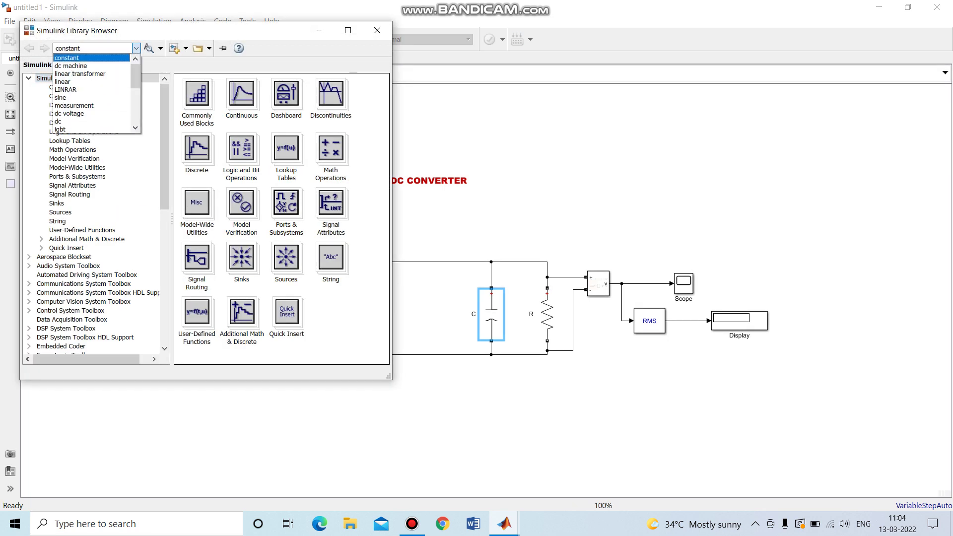
left_click(56, 48)
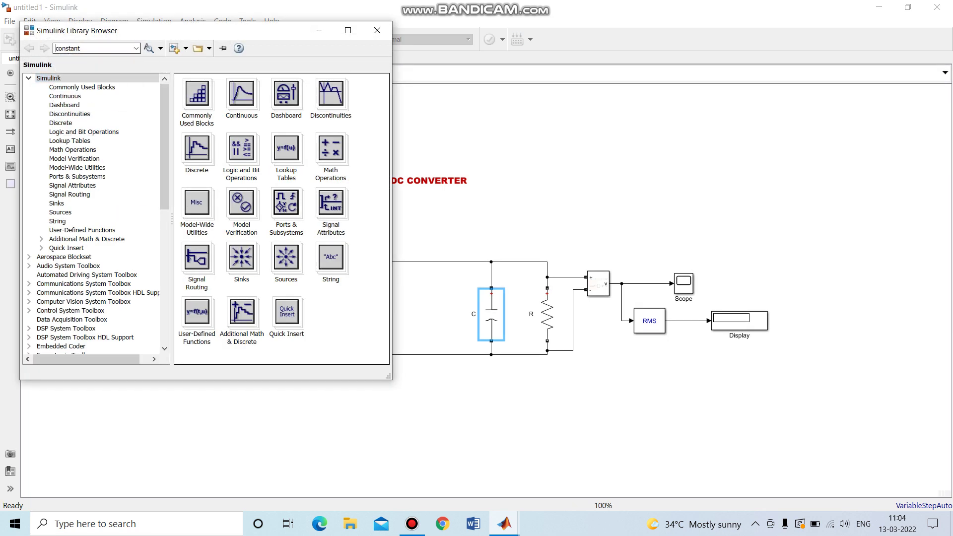
key("Delete")
key("Delete")
key("Delete")
key("Delete")
key("Delete")
key("Delete")
key("Delete")
key("Delete")
type("pulse generator")
key("Return")
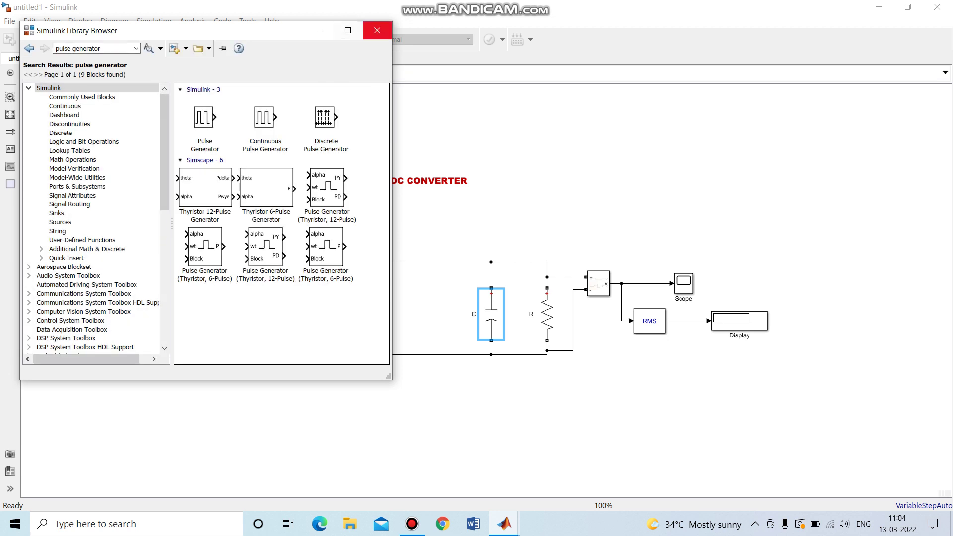
- Show the options for adding the basic Pulse Generator block to the model, and close the library browser
left_click(202, 130)
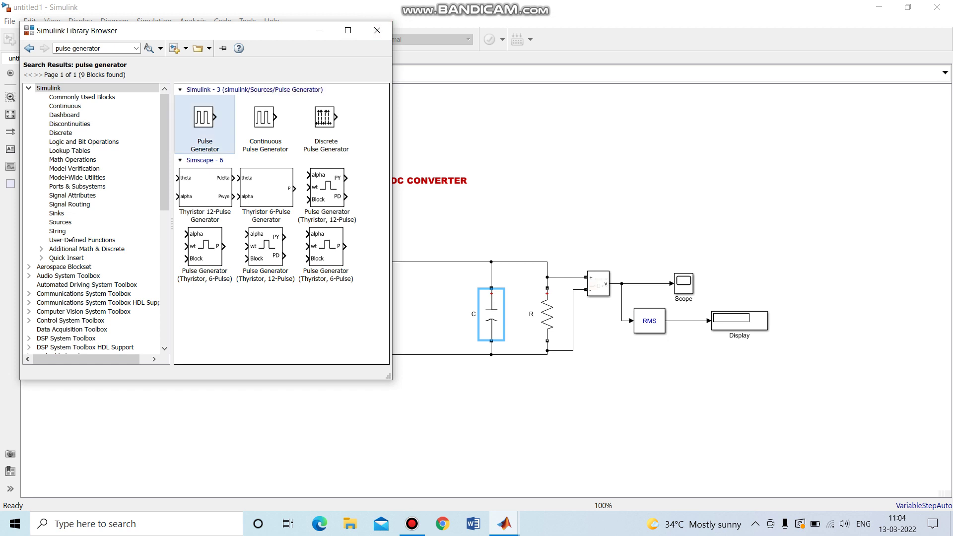
right_click(203, 130)
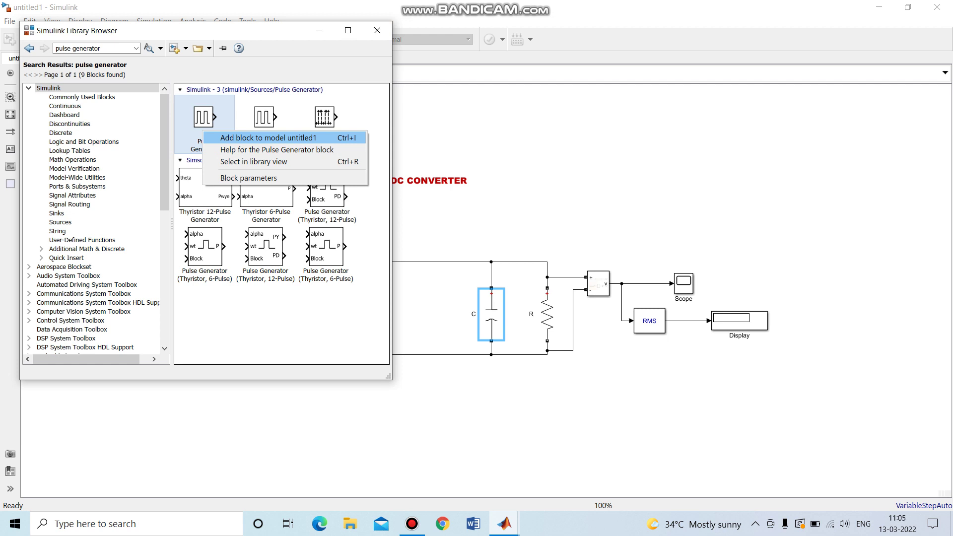
left_click(377, 30)
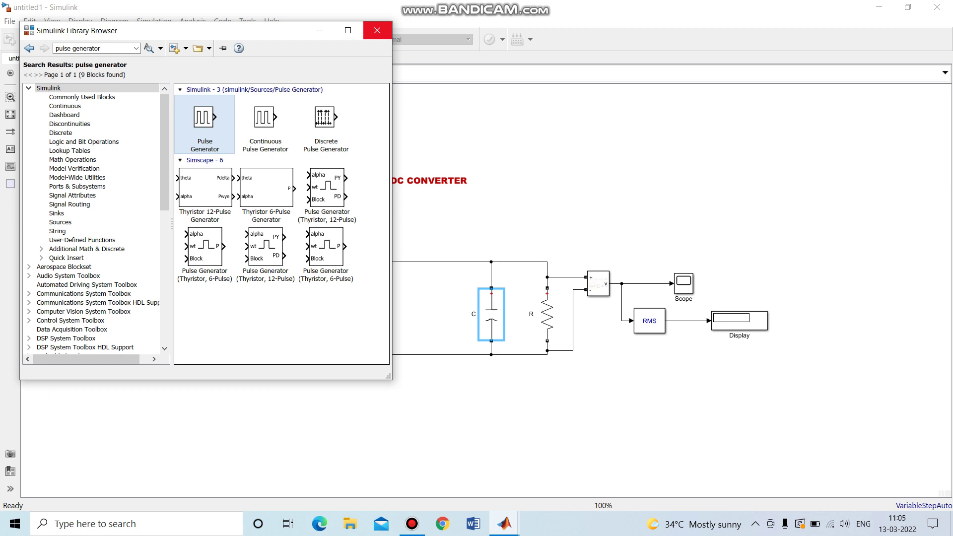
left_click(378, 30)
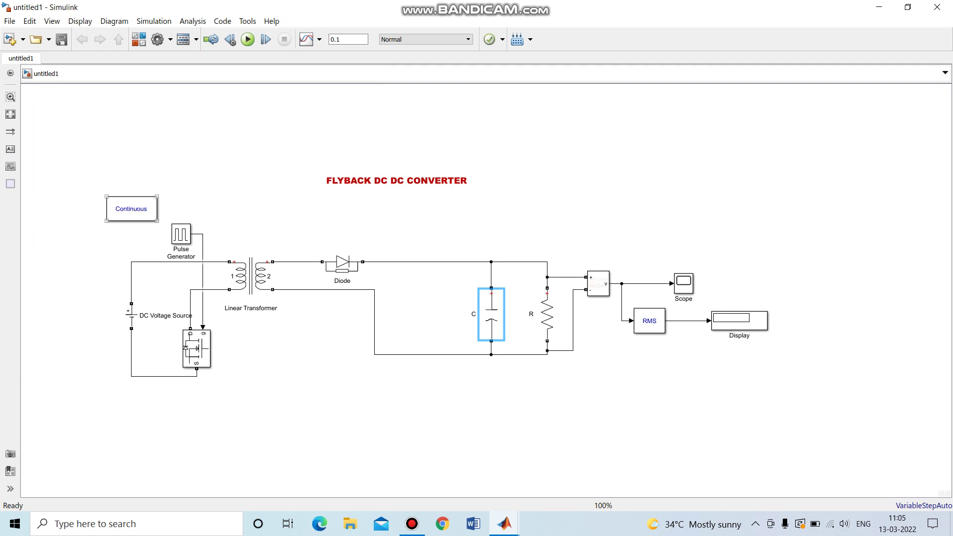
- Show the block names of the powergui block and the MOSFET
left_click(131, 209)
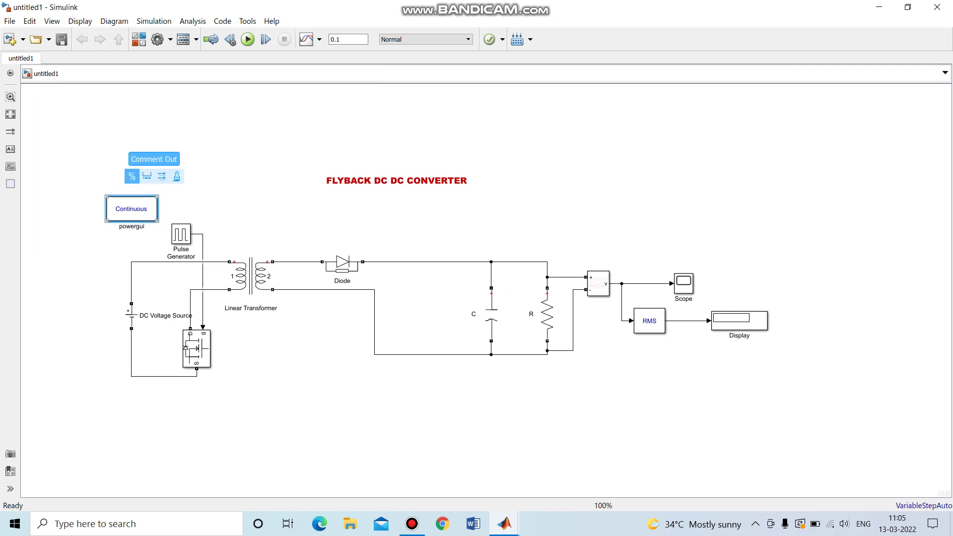
left_click(147, 176)
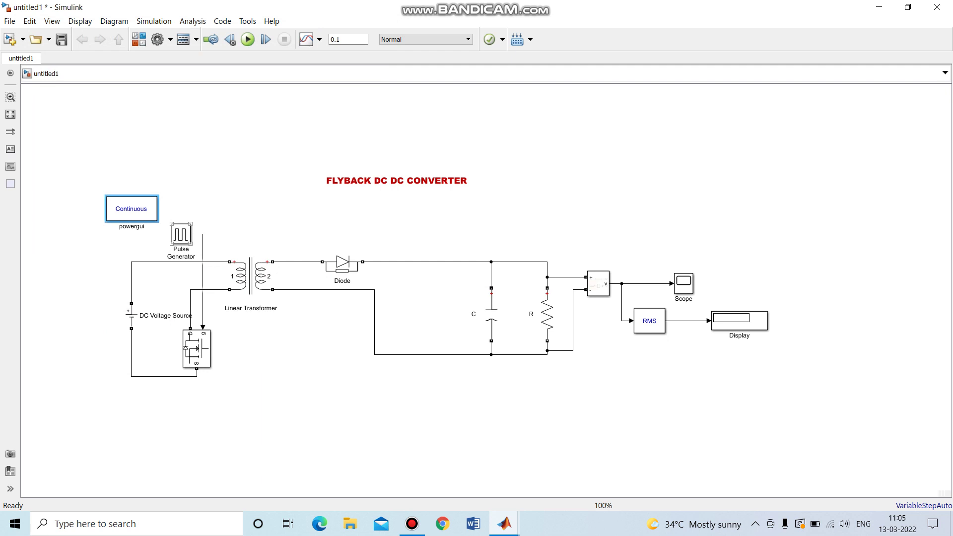
left_click(197, 349)
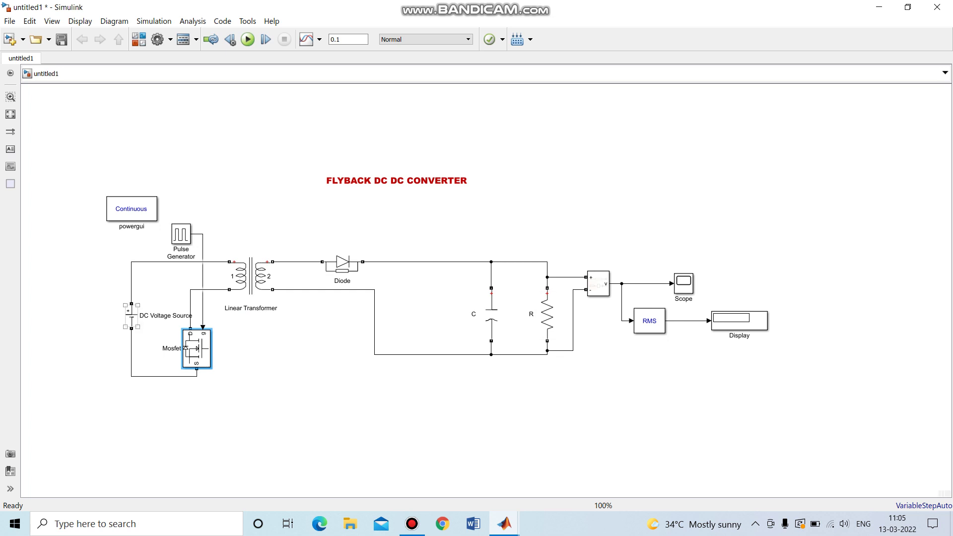
- Review the block parameters of the DC Voltage Source and the Pulse Generator
double_click(131, 313)
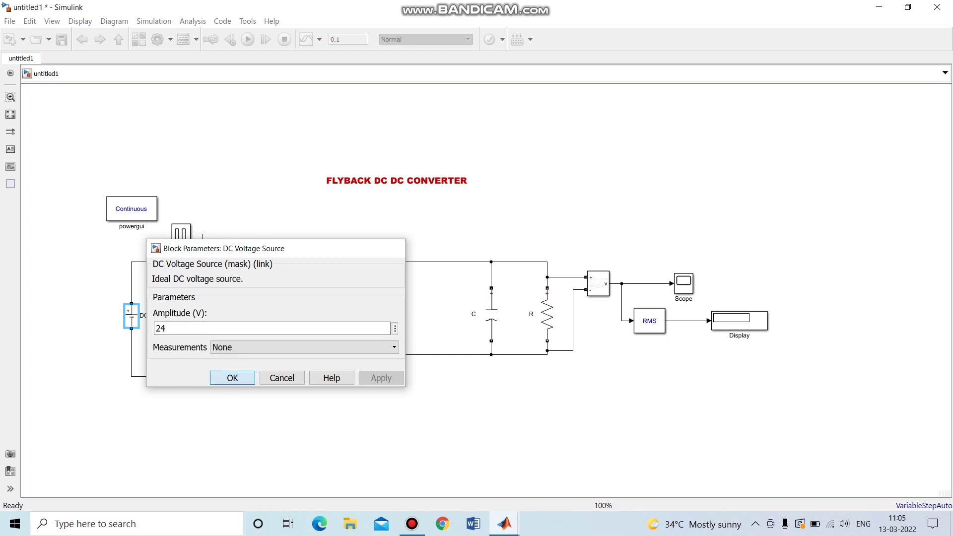
left_click(232, 378)
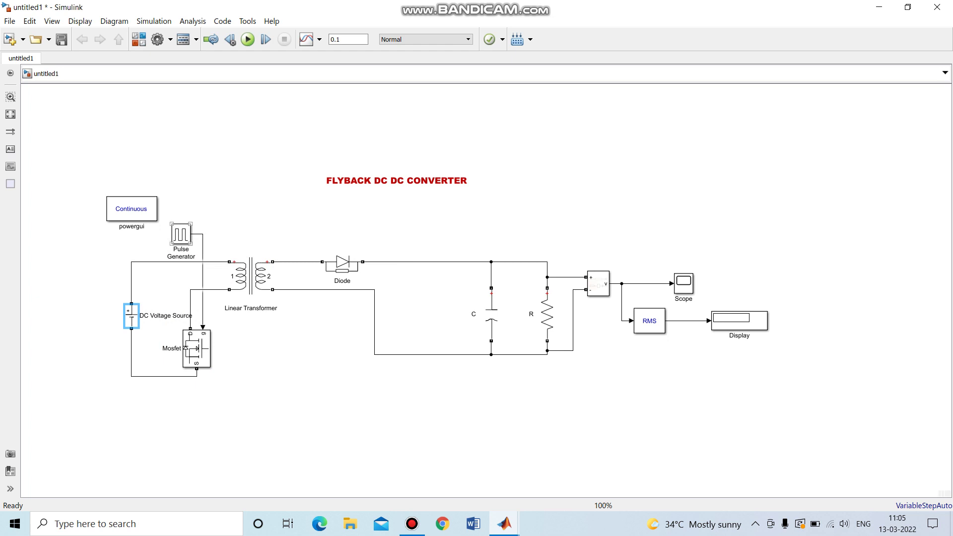
double_click(180, 234)
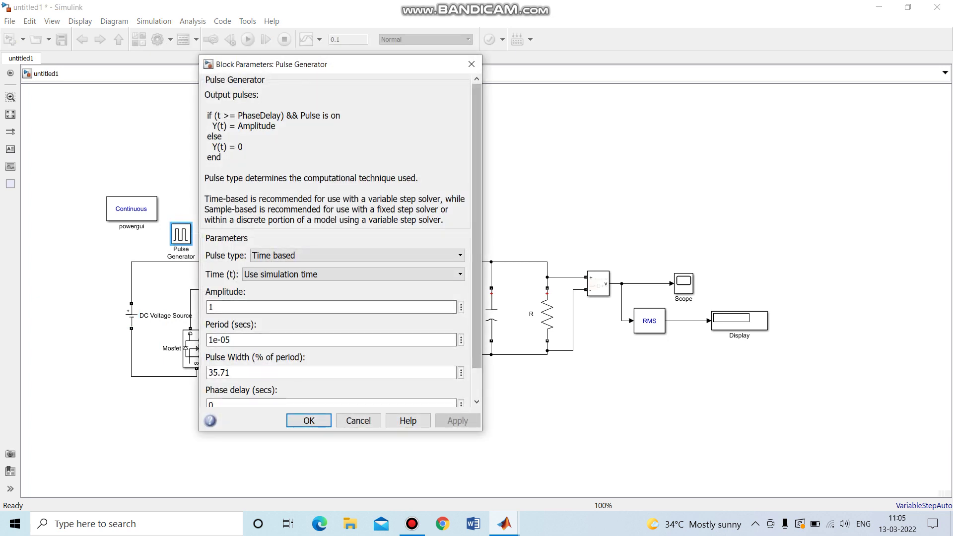
scroll(342, 243, "down", 1)
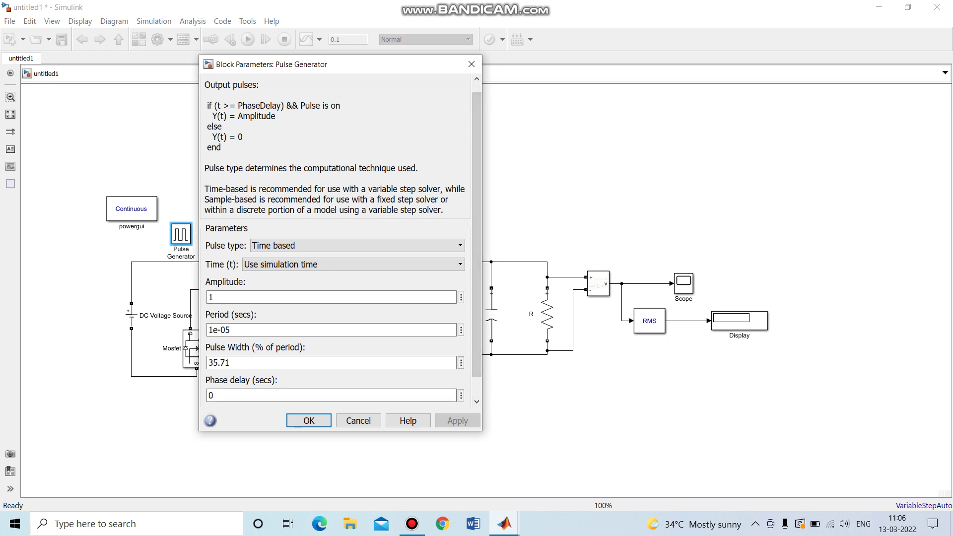
key("Return")
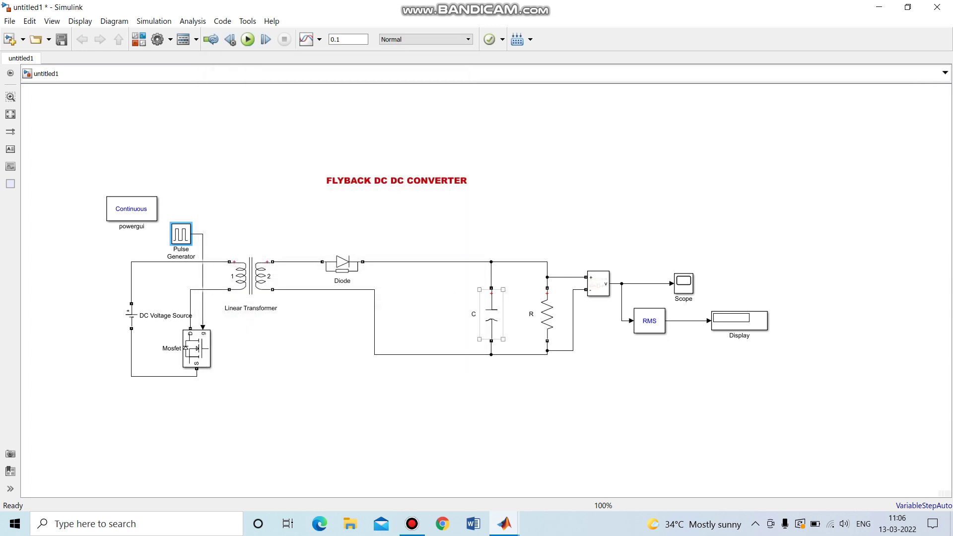
- Review the block parameters of capacitor C and load resistor R
double_click(492, 314)
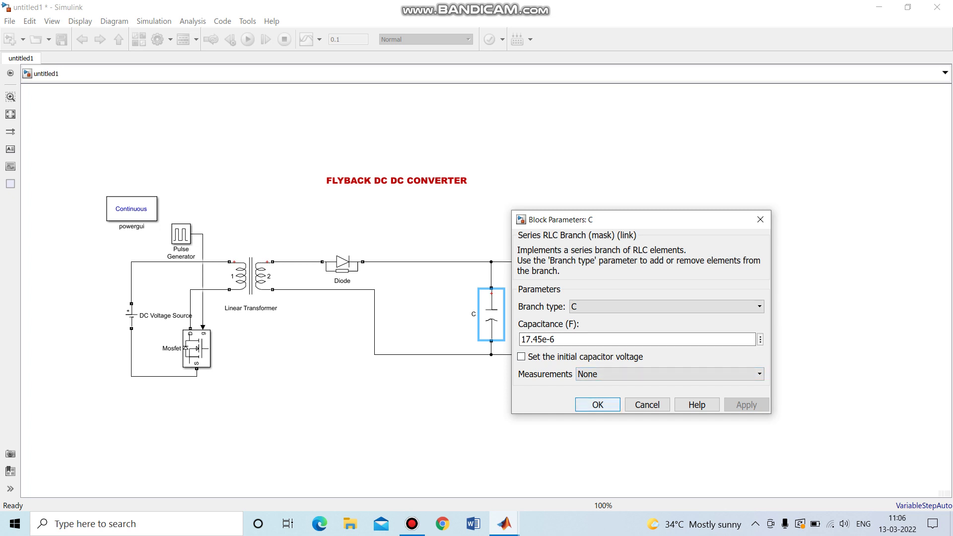
key("Return")
left_click(547, 314)
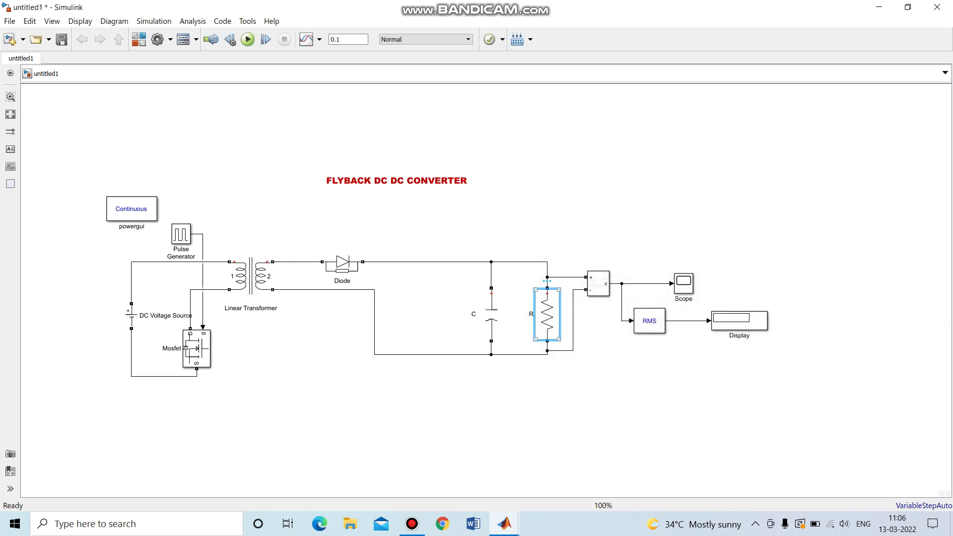
double_click(546, 314)
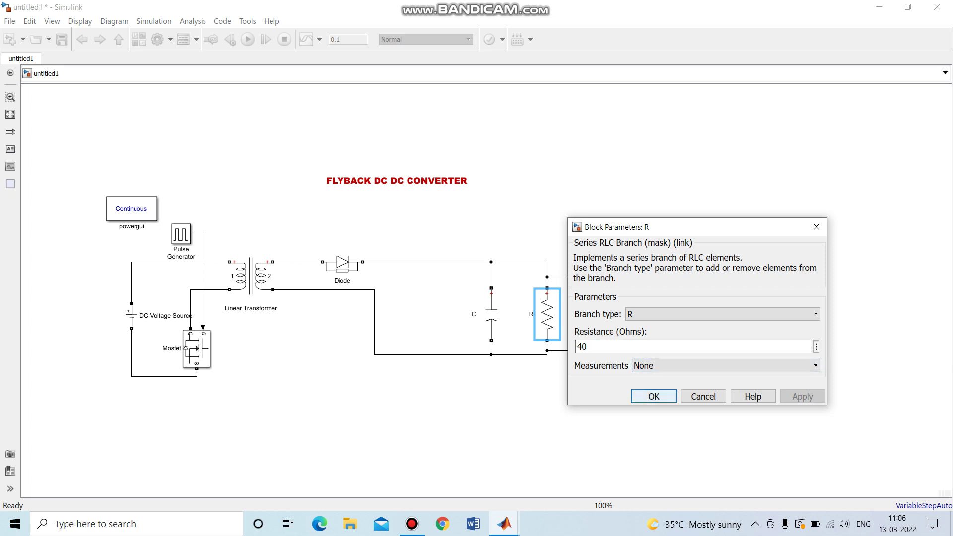
key("Return")
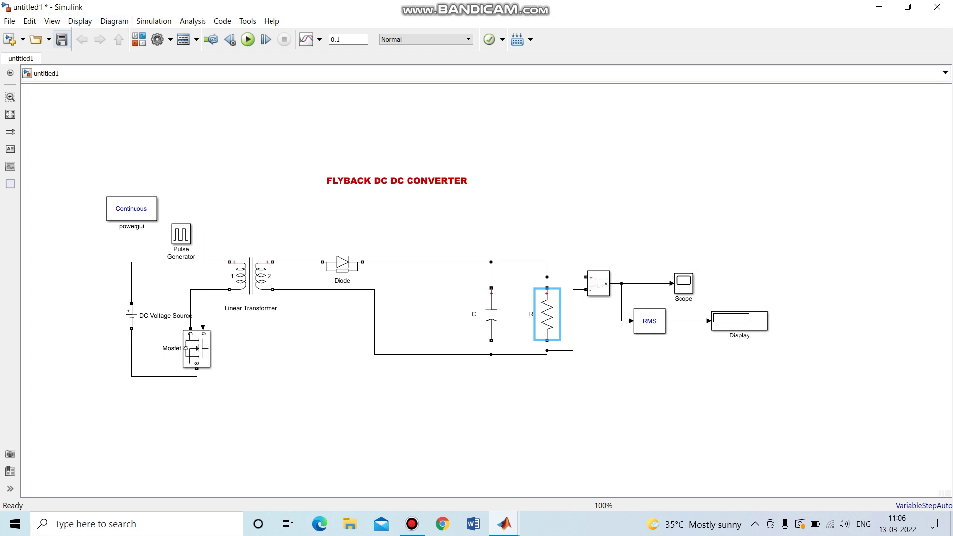
- Save the flyback converter model and run the simulation
left_click(61, 39)
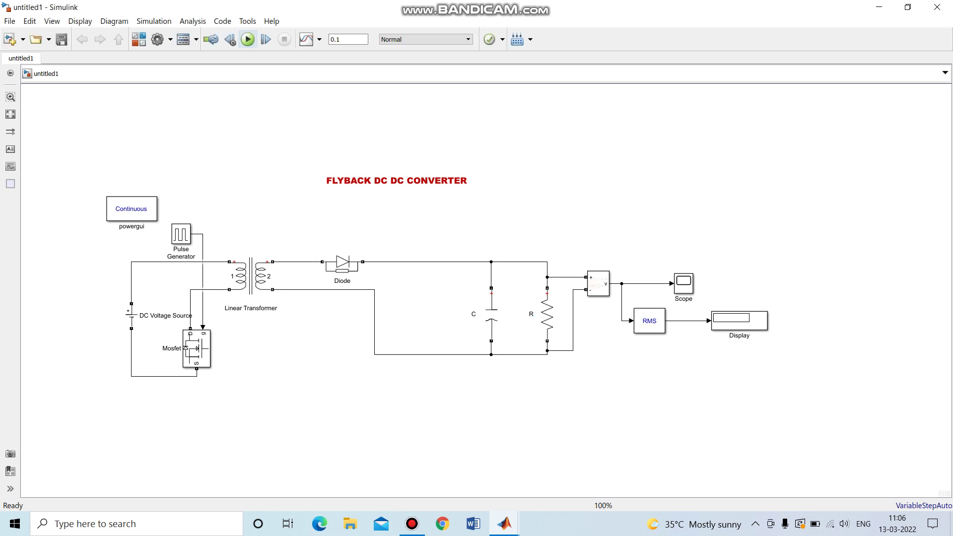
left_click(248, 39)
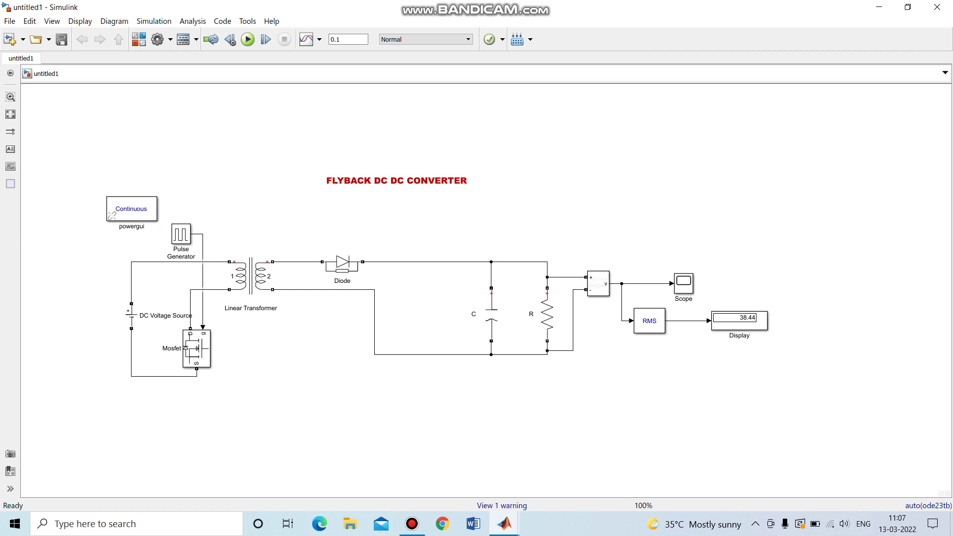
- Open the Scope to view the output voltage waveform and choose zooming in both axes
double_click(684, 283)
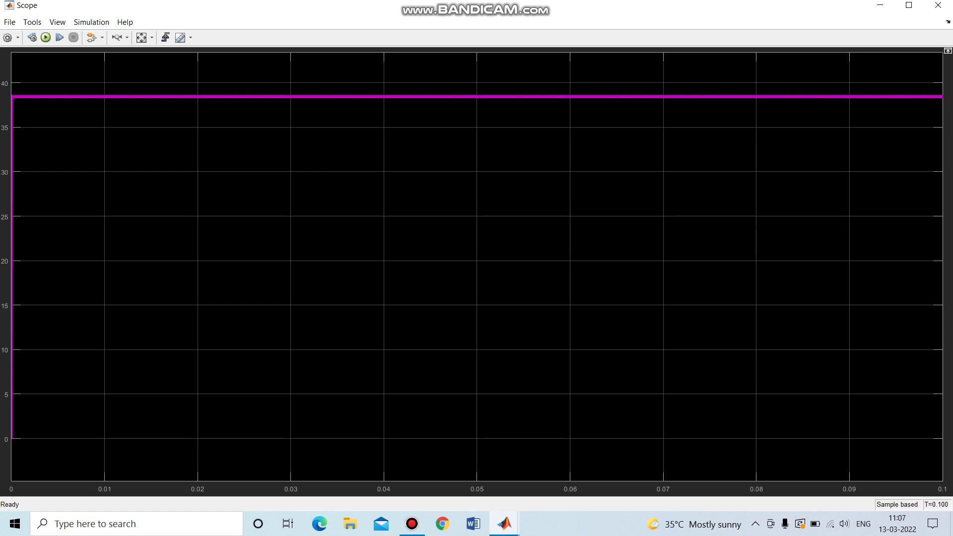
left_click(127, 37)
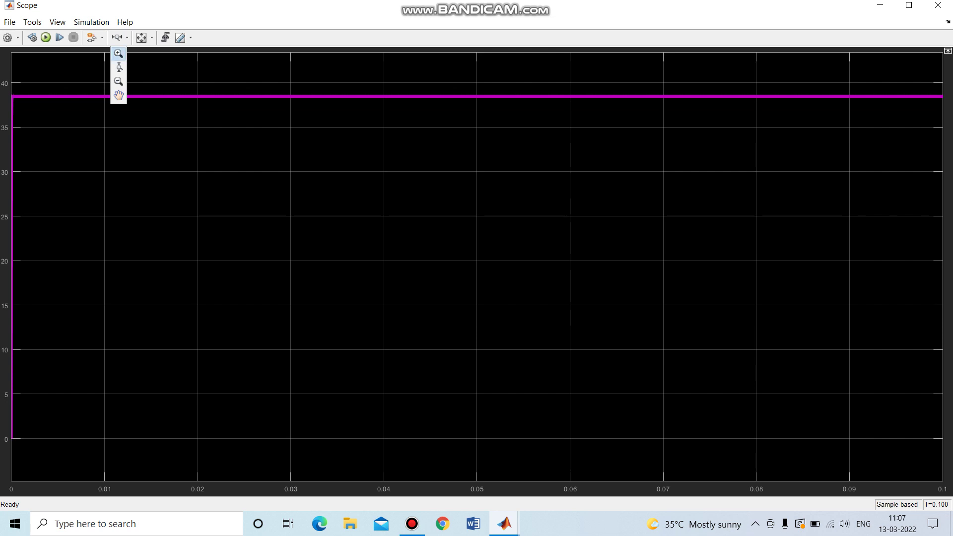
left_click(118, 53)
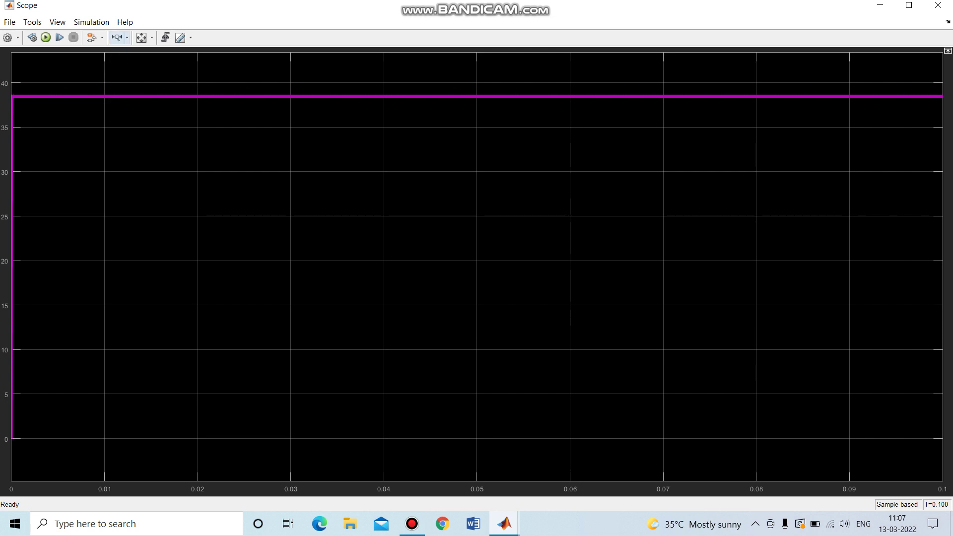
left_click(127, 38)
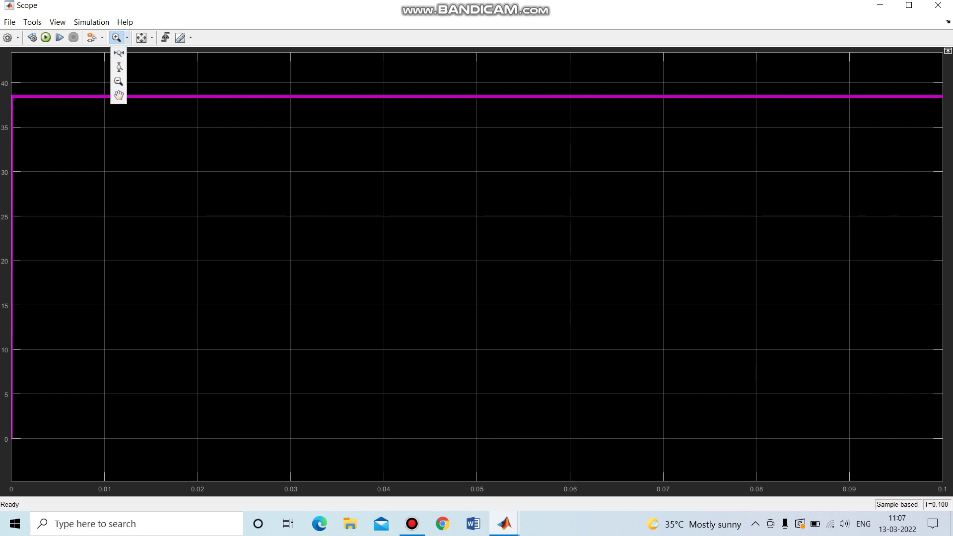
key("Escape")
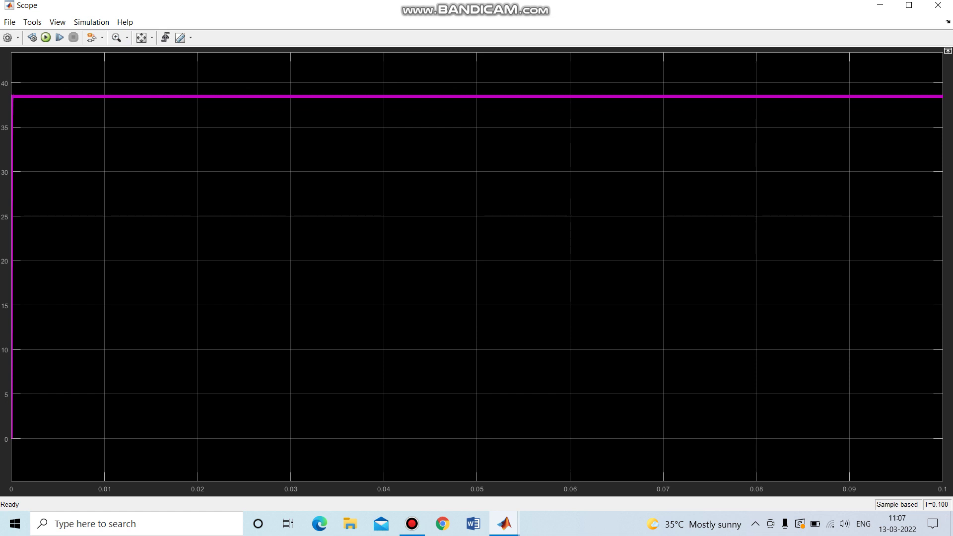
- Try to zoom in on the output voltage ripple near 0.0114 s, and restore the full view of the waveform
left_click(116, 38)
left_click_drag(83, 82, 279, 123)
left_click_drag(158, 173, 336, 240)
left_click_drag(126, 142, 268, 225)
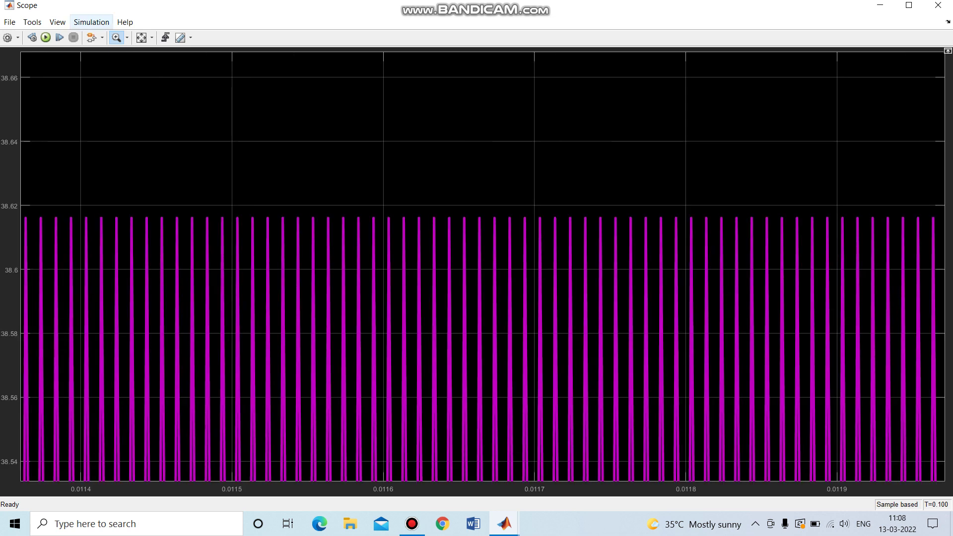
left_click(127, 38)
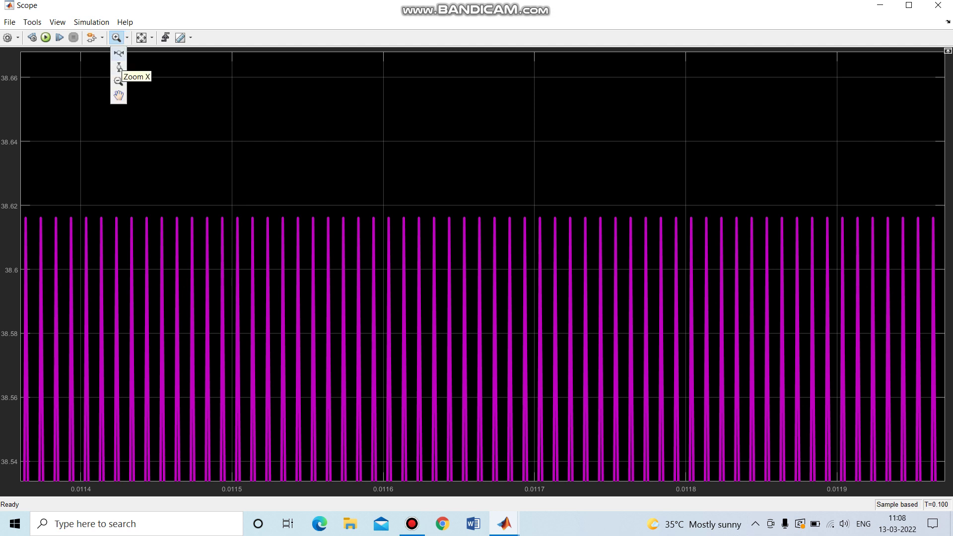
left_click(118, 54)
left_click_drag(140, 170, 169, 171)
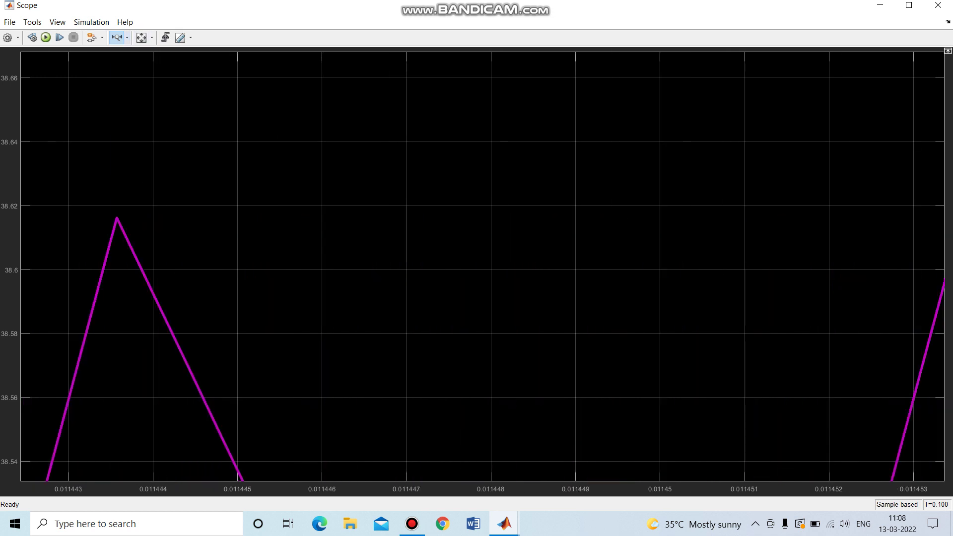
left_click(142, 37)
- Zoom in on the output voltage waveform in both axes and along time to examine a few ripple cycles near 0.01137 s
left_click(127, 37)
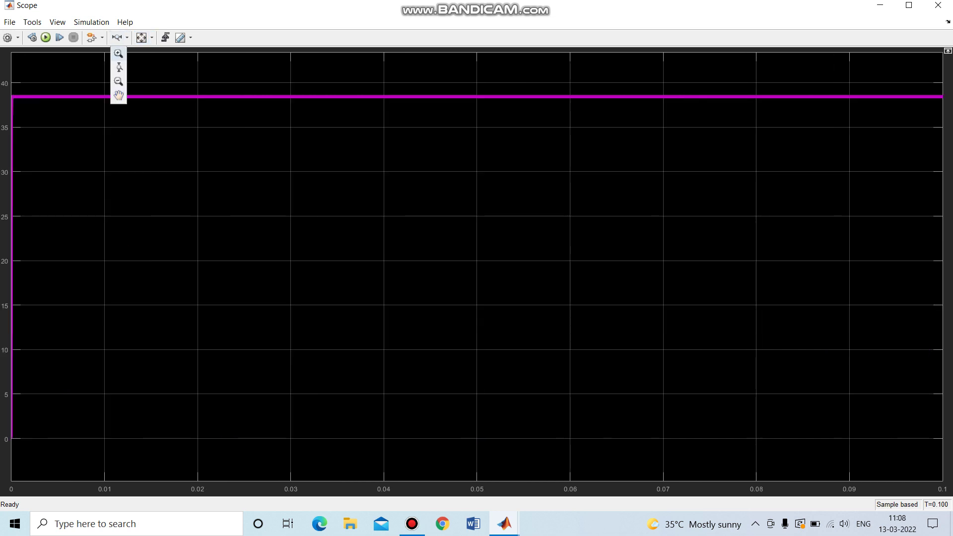
left_click(118, 53)
left_click_drag(113, 90, 148, 110)
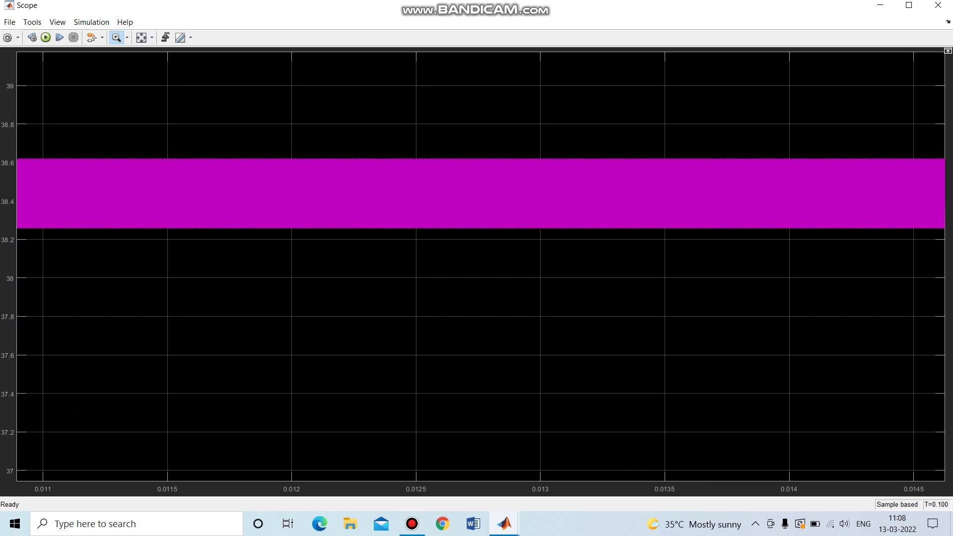
left_click(127, 37)
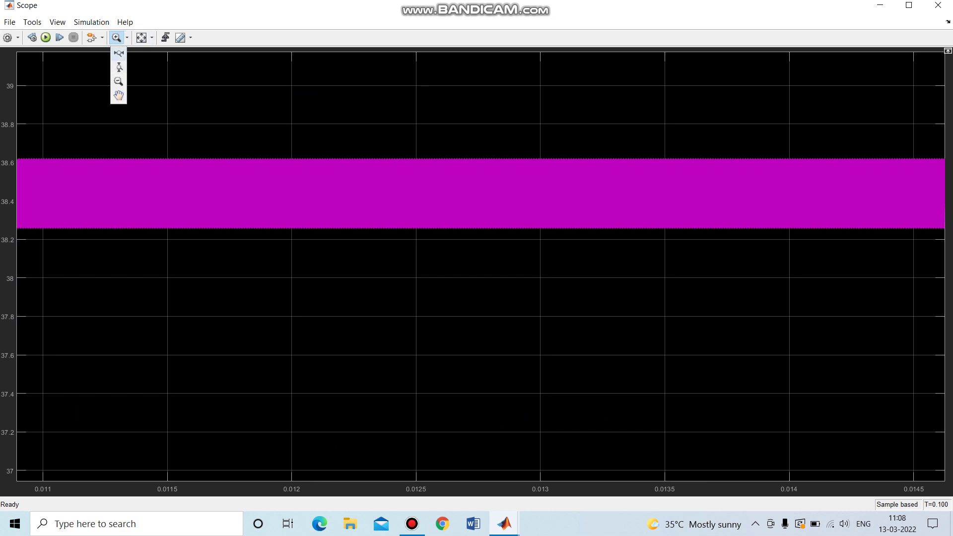
left_click(119, 53)
left_click_drag(118, 142, 152, 144)
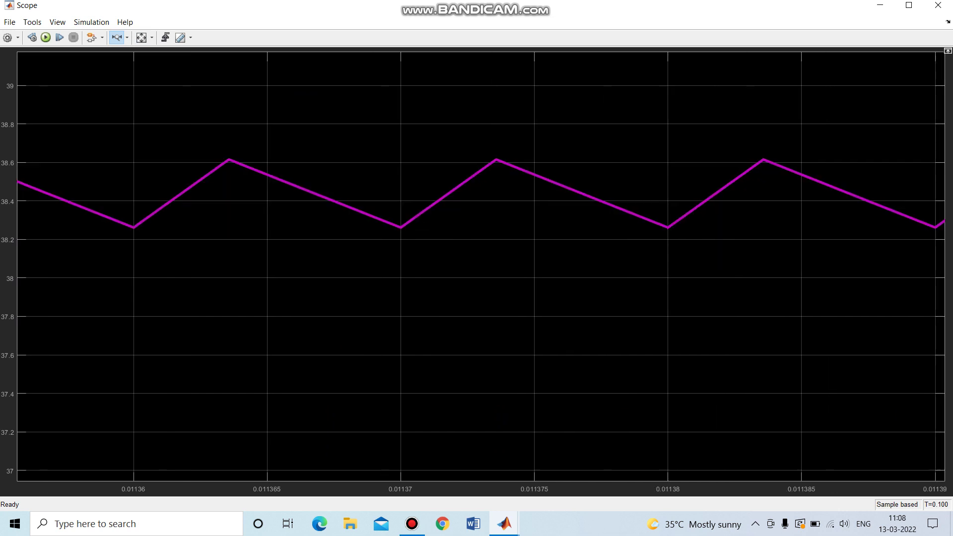